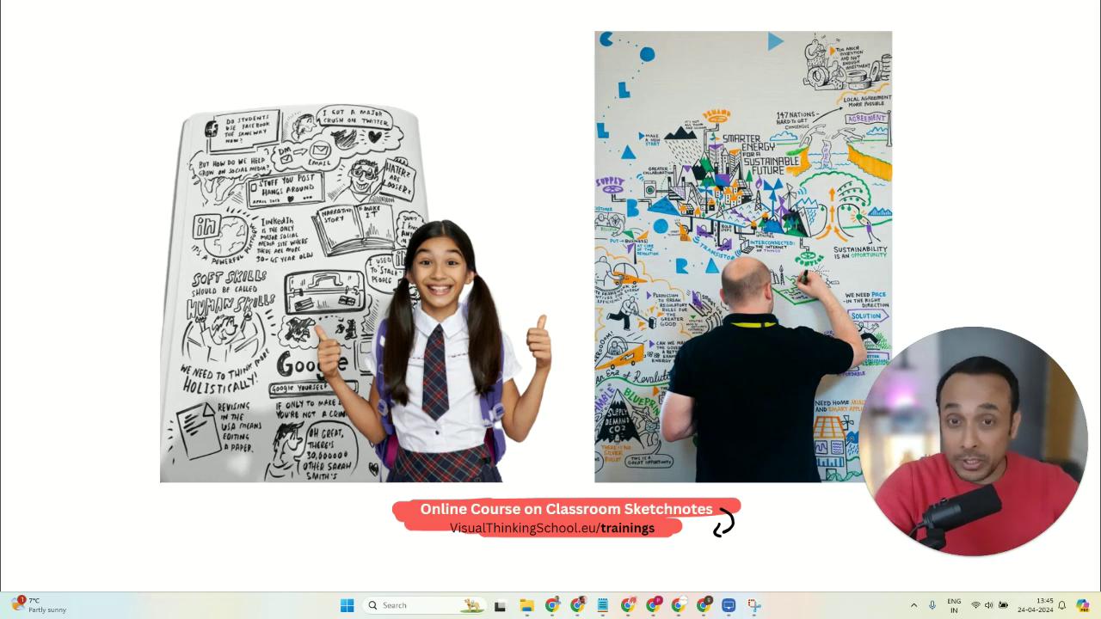
# - Advance the slideshow past the example images to the students' sketchnotes slide
pyautogui.click(485, 143)
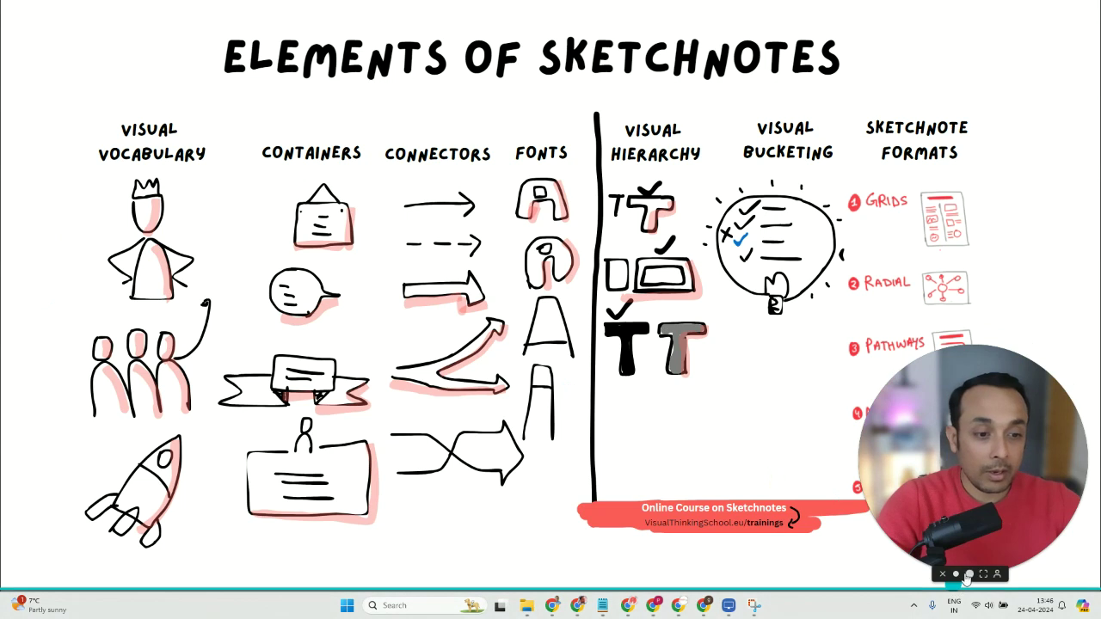
# - Advance the slides to the 'Elements of Sketchnotes' overview slide
pyautogui.click(984, 575)
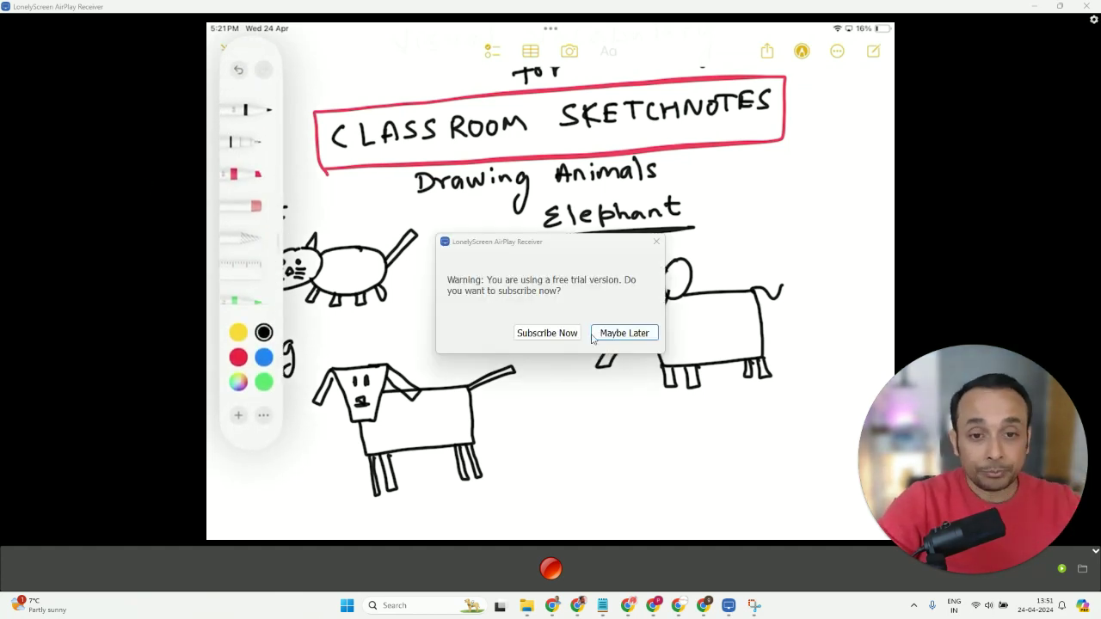
# - Dismiss the LonelyScreen free-trial subscription warning
pyautogui.click(625, 334)
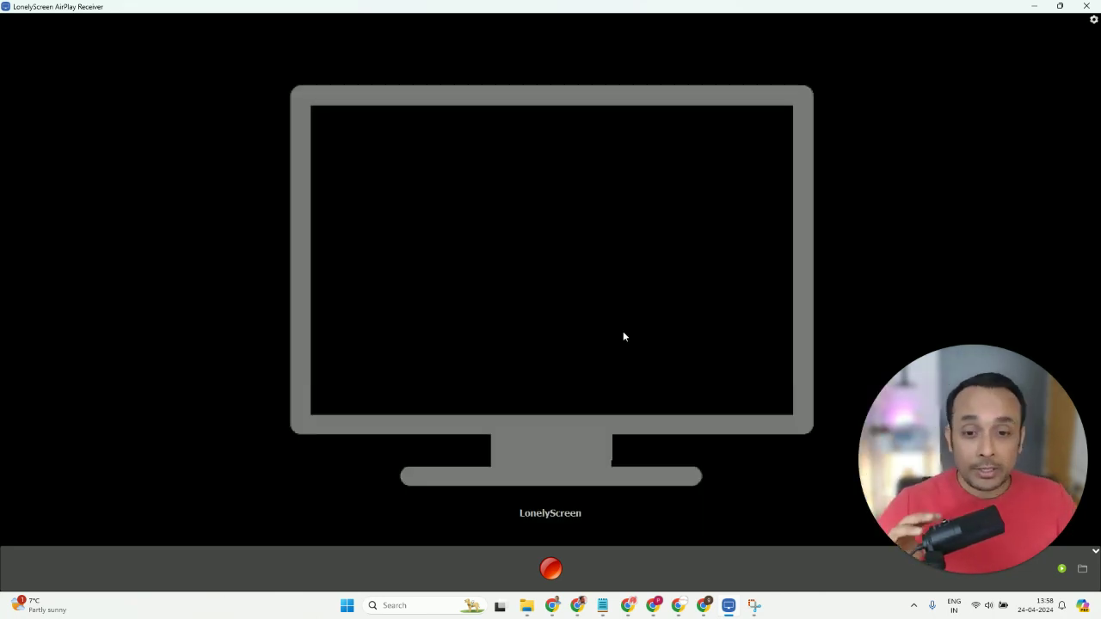
# - Switch from LonelyScreen to the Chrome window showing the Classroom Sketchnotes course page
pyautogui.hotkey('alt', 'Tab')
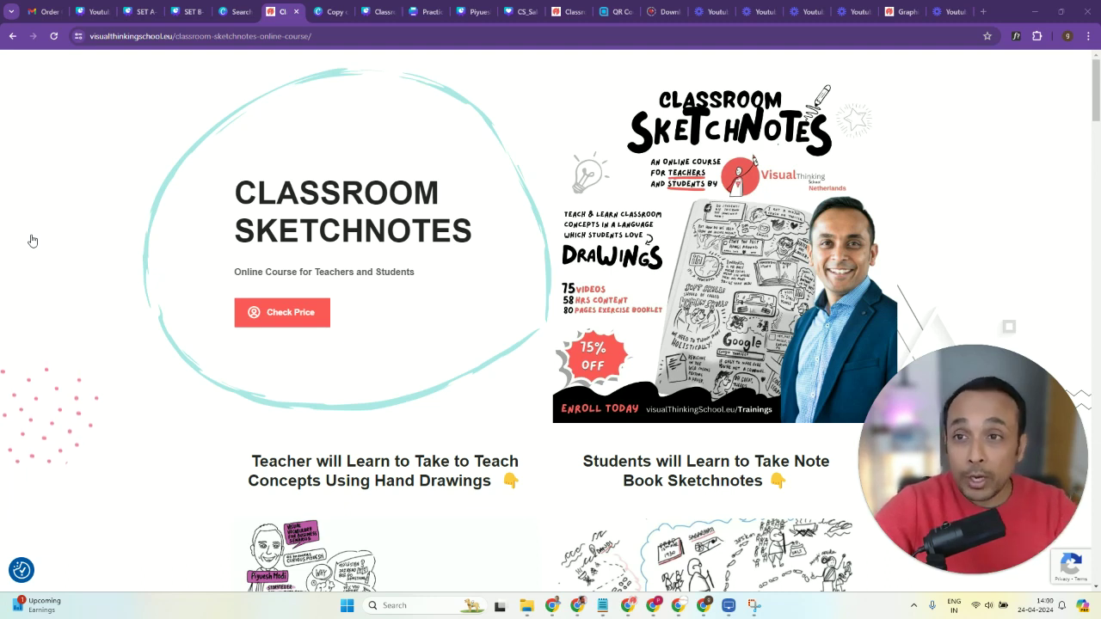
# - Bring up the 'SET A' Canva design of visual vocabulary for business sketchnotes
pyautogui.click(140, 13)
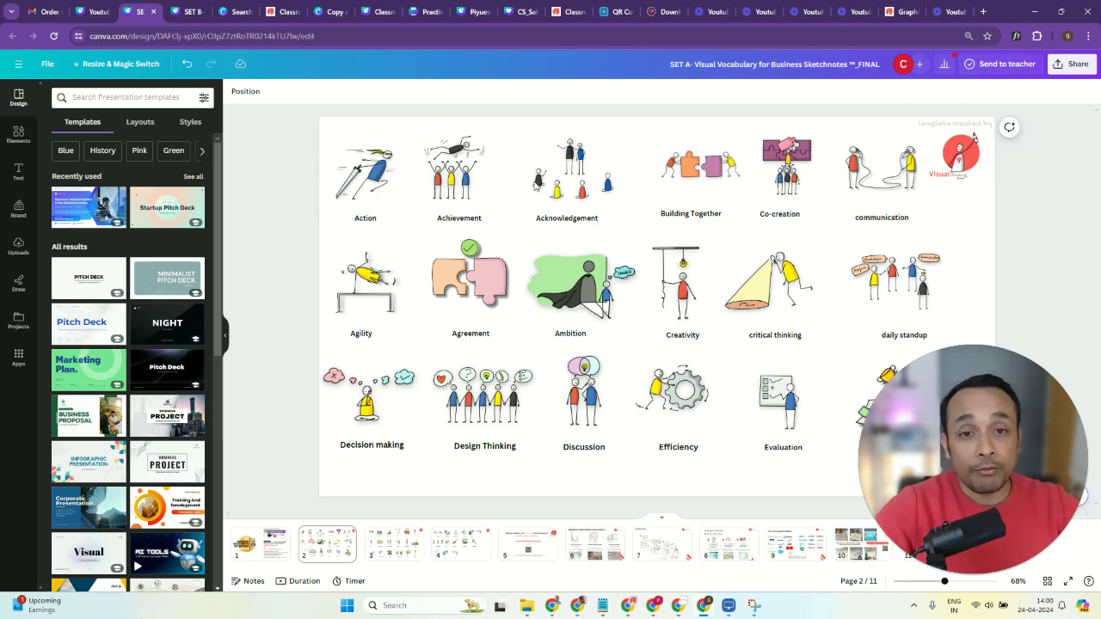
# - In the SET B design, enlarge the Achievement illustration, then select Agreement
pyautogui.click(188, 12)
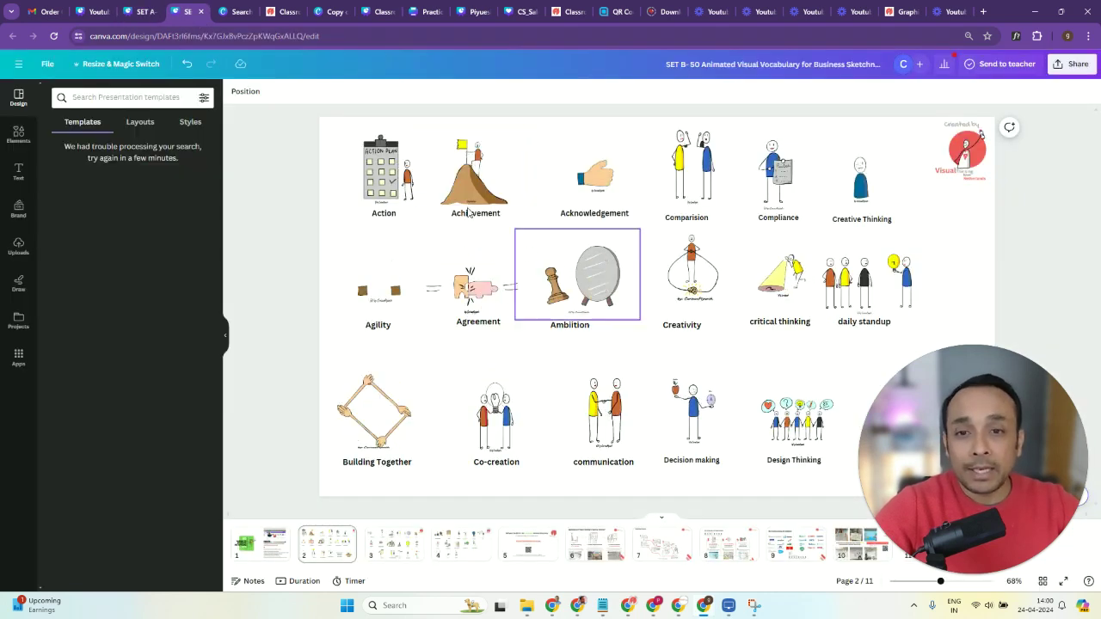
pyautogui.click(474, 193)
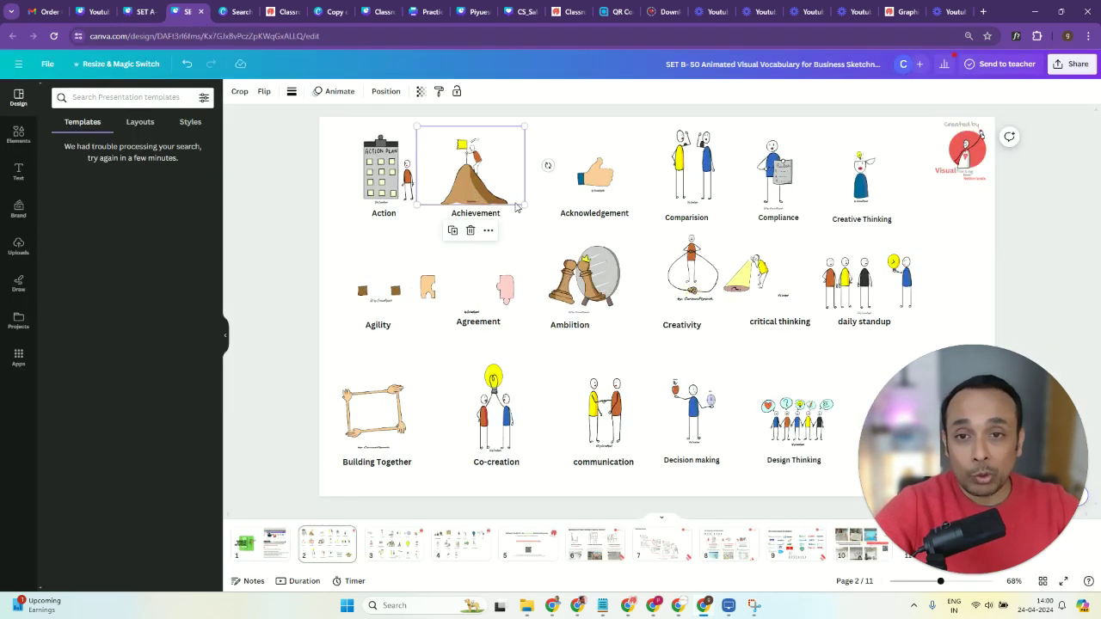
pyautogui.moveTo(524, 204)
pyautogui.mouseDown()
pyautogui.moveTo(916, 581)
pyautogui.moveTo(405, 228)
pyautogui.moveTo(497, 255)
pyautogui.mouseUp()
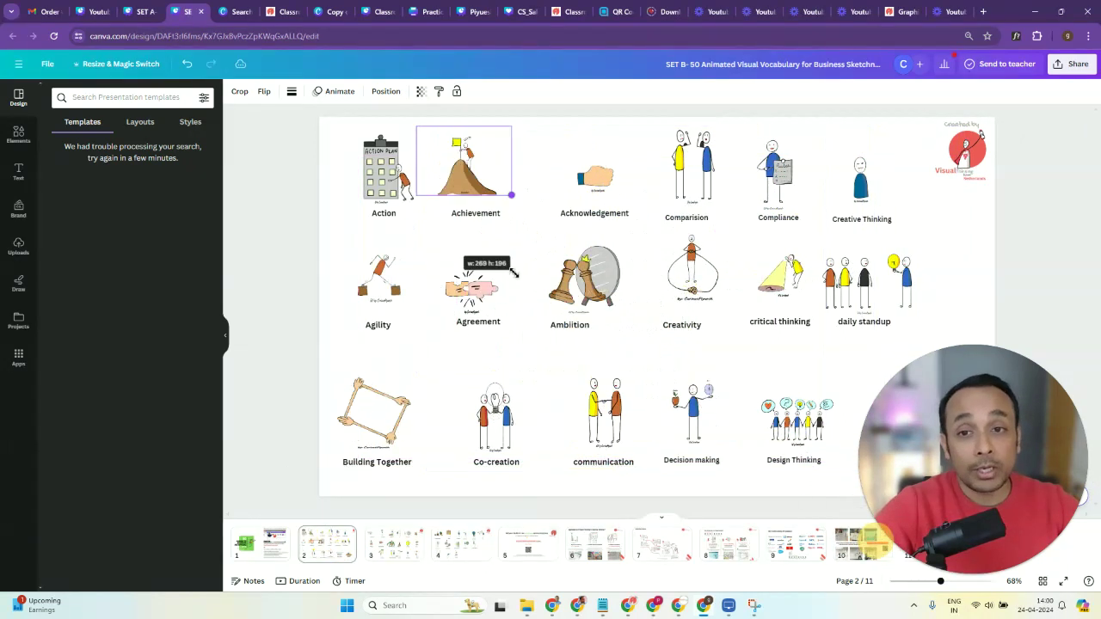
pyautogui.click(495, 252)
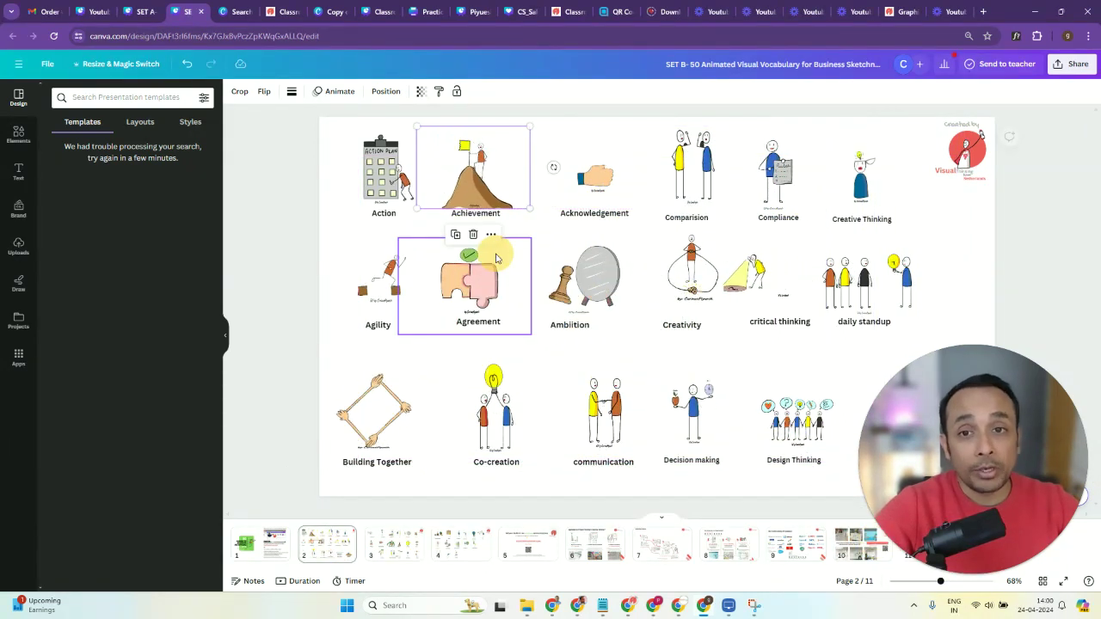